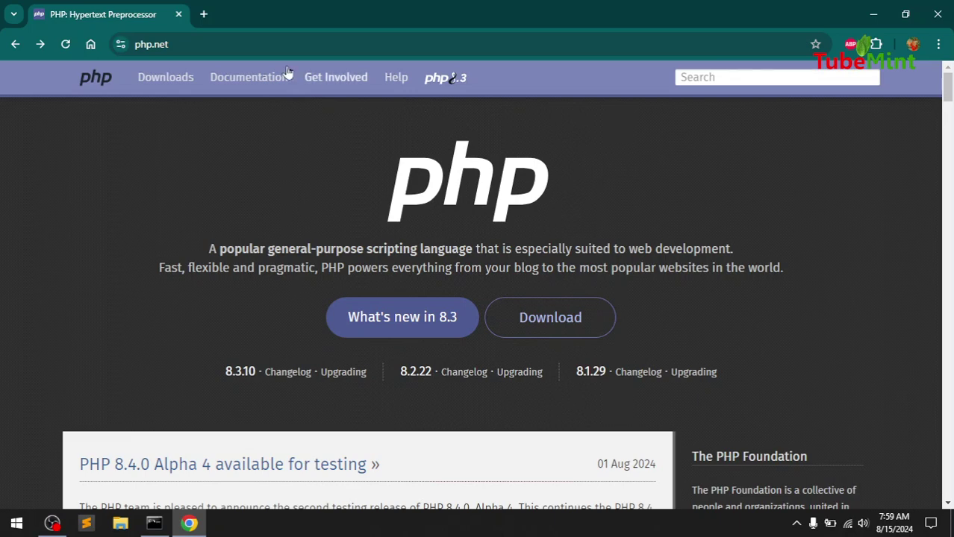
Go from the php.net home page to the Downloads page listing PHP 8.3.10
{"action": "left_click", "coordinate": [186, 41]}
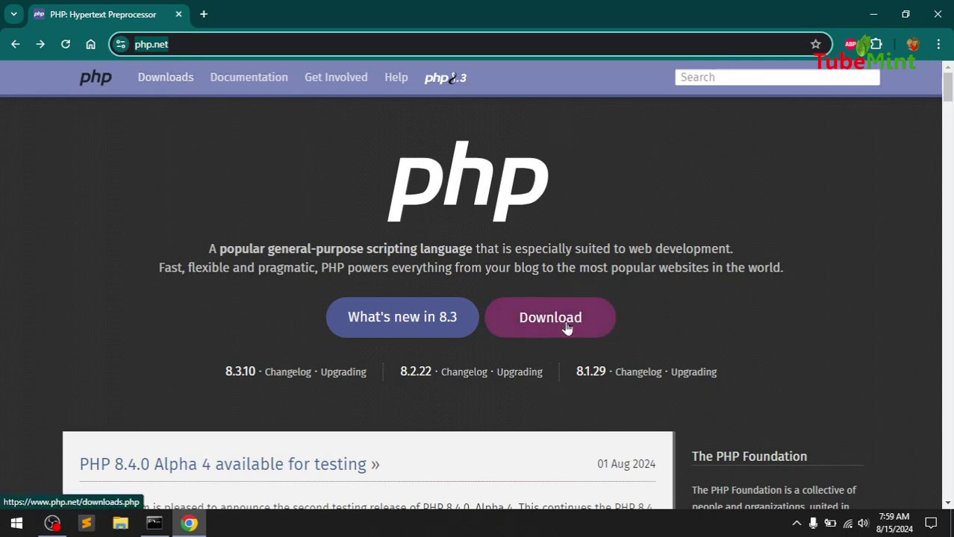
{"action": "left_click", "coordinate": [157, 78]}
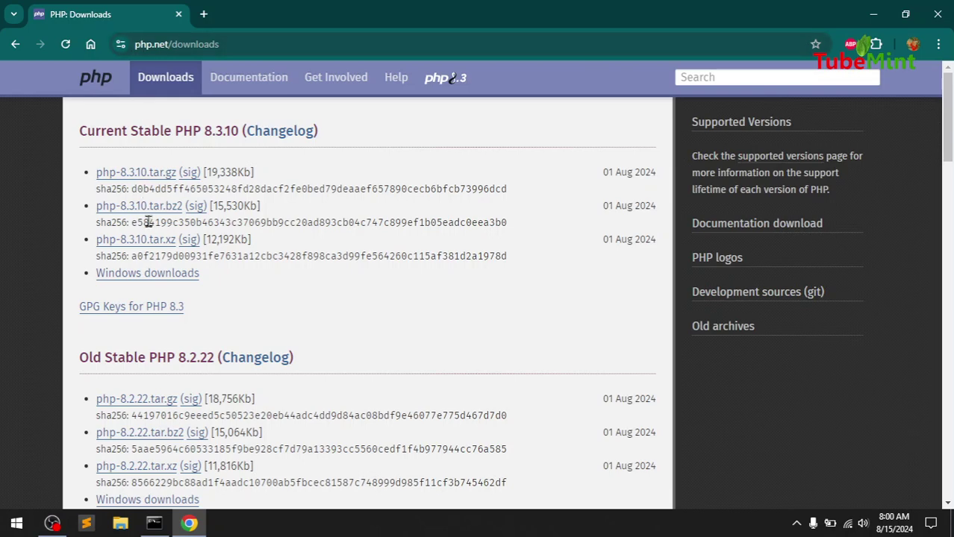
Follow the Windows downloads link and scroll to the PHP 8.3.10 builds section
{"action": "left_click", "coordinate": [132, 275]}
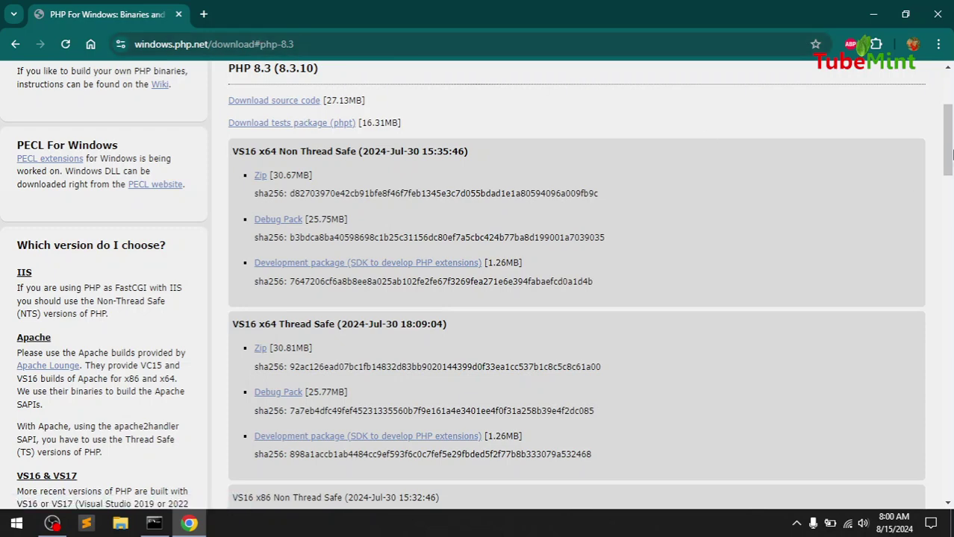
{"action": "left_click_drag", "start_coordinate": [949, 153], "coordinate": [950, 111]}
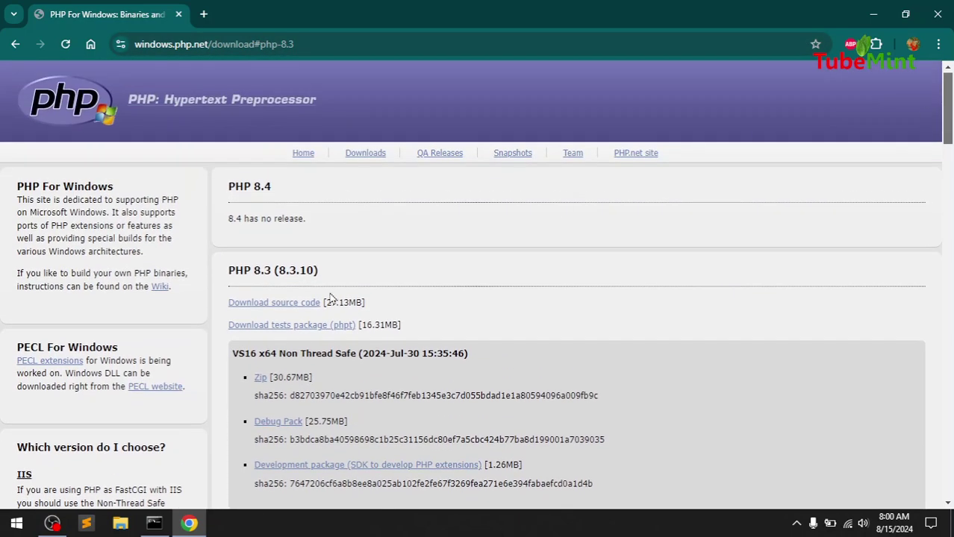
{"action": "left_click_drag", "start_coordinate": [248, 221], "coordinate": [363, 221]}
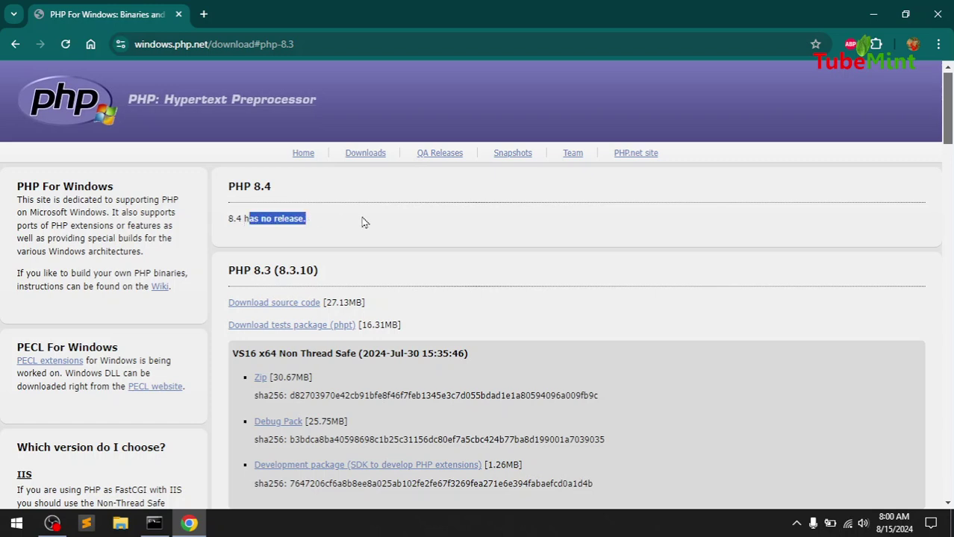
{"action": "left_click", "coordinate": [364, 222]}
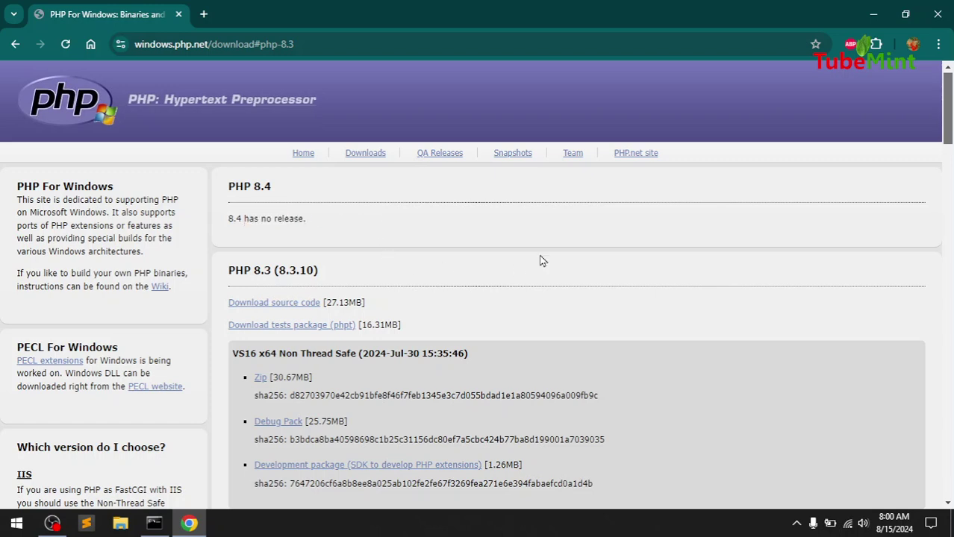
{"action": "left_click_drag", "start_coordinate": [947, 104], "coordinate": [950, 130]}
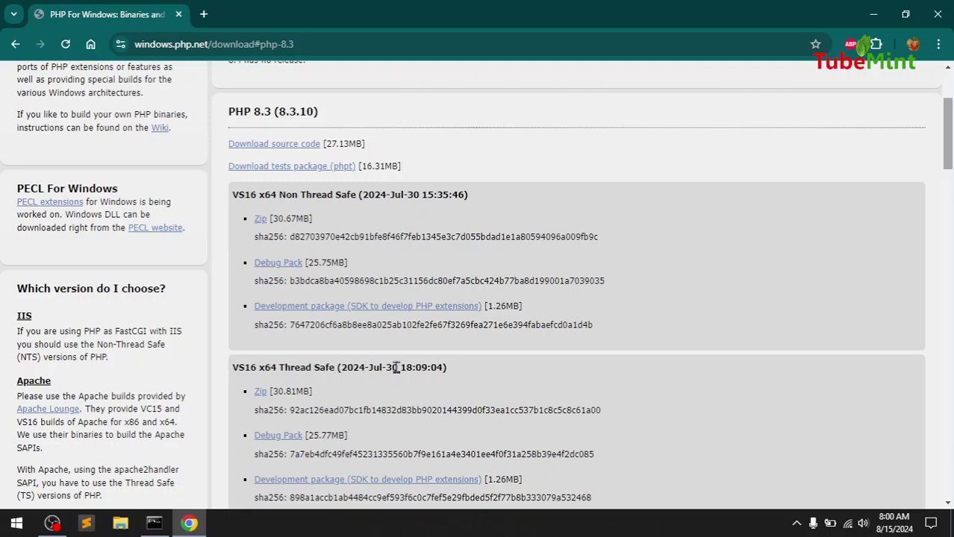
Download the PHP 8.3.10 VS16 x64 Thread Safe zip and confirm it in Chrome's downloads list
{"action": "left_click", "coordinate": [261, 396]}
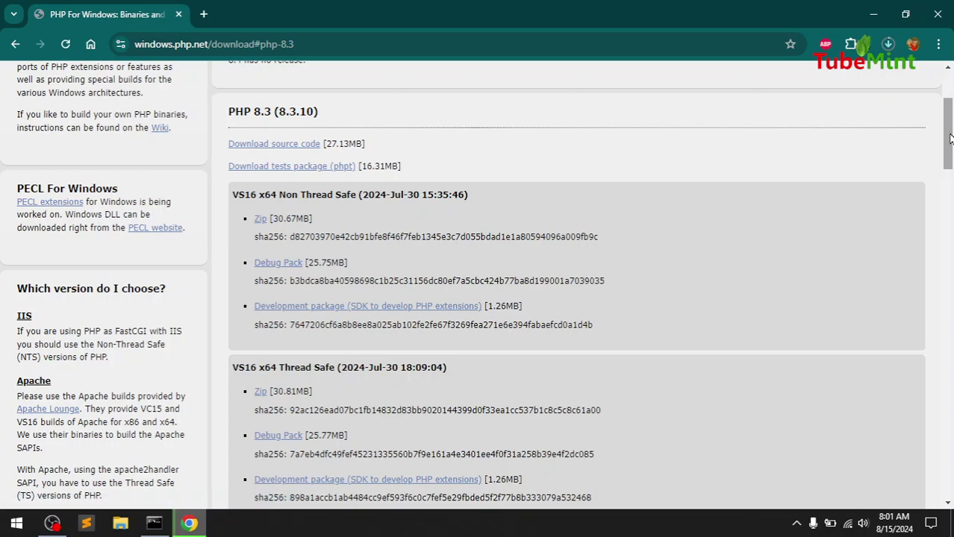
{"action": "left_click_drag", "start_coordinate": [950, 138], "coordinate": [951, 165]}
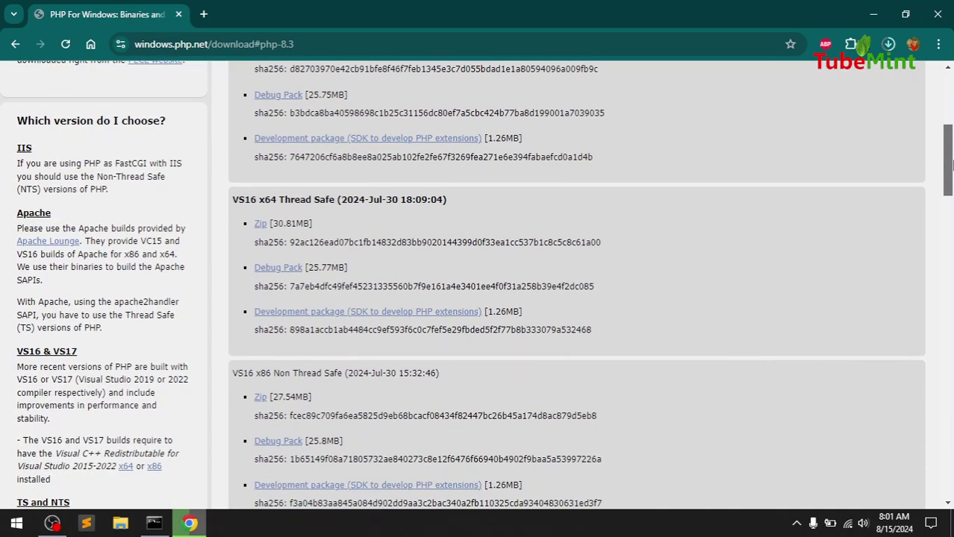
{"action": "left_click_drag", "start_coordinate": [950, 165], "coordinate": [950, 206]}
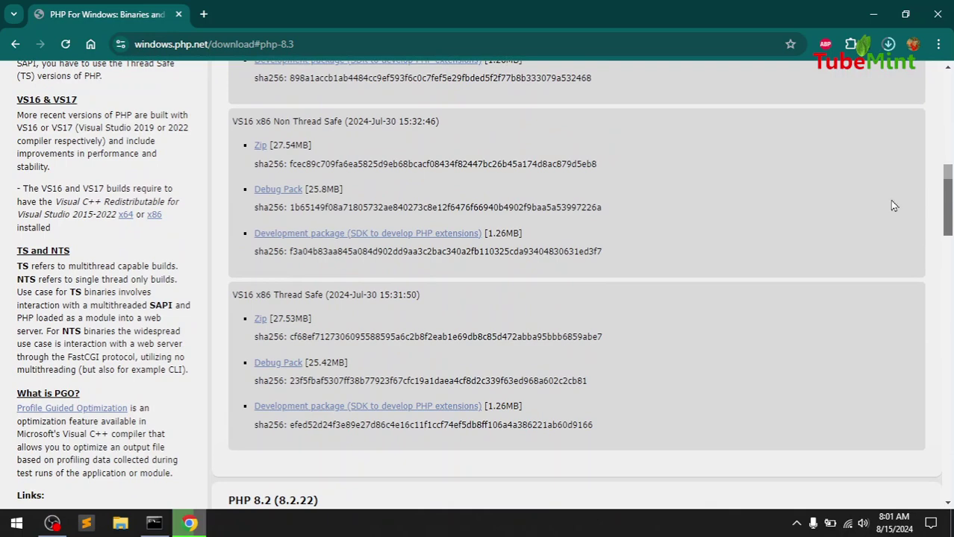
{"action": "left_click_drag", "start_coordinate": [949, 190], "coordinate": [950, 283]}
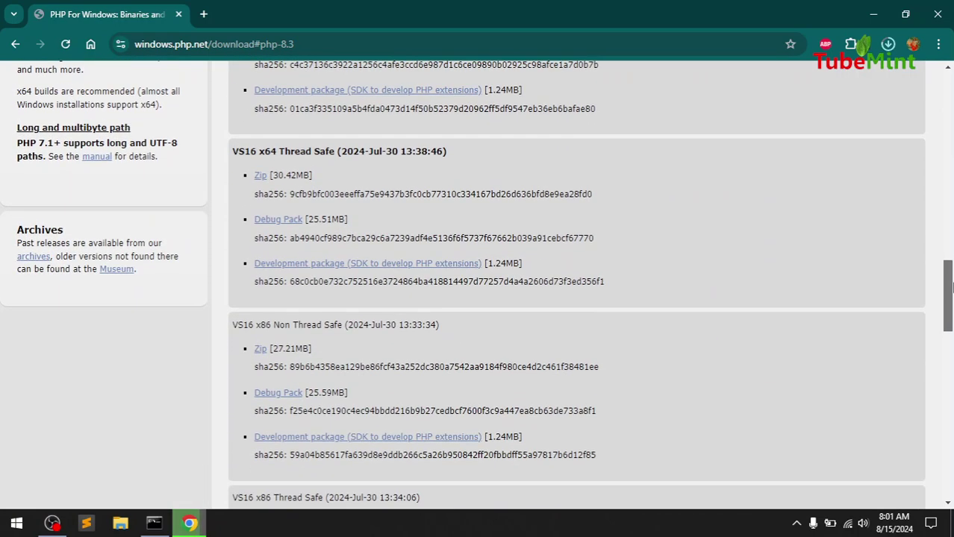
{"action": "left_click_drag", "start_coordinate": [952, 365], "coordinate": [942, 520]}
{"action": "key", "text": "Home"}
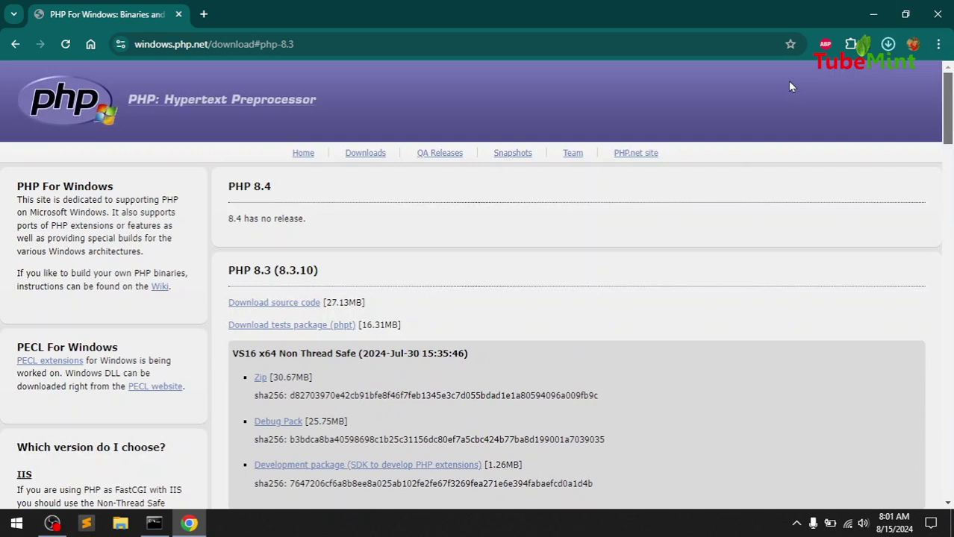
{"action": "left_click", "coordinate": [887, 44]}
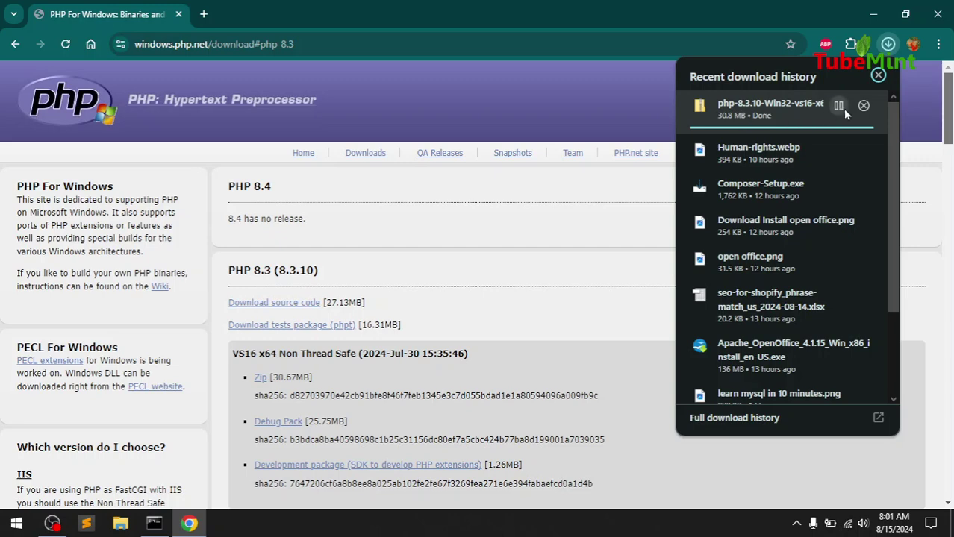
{"action": "left_click", "coordinate": [622, 116]}
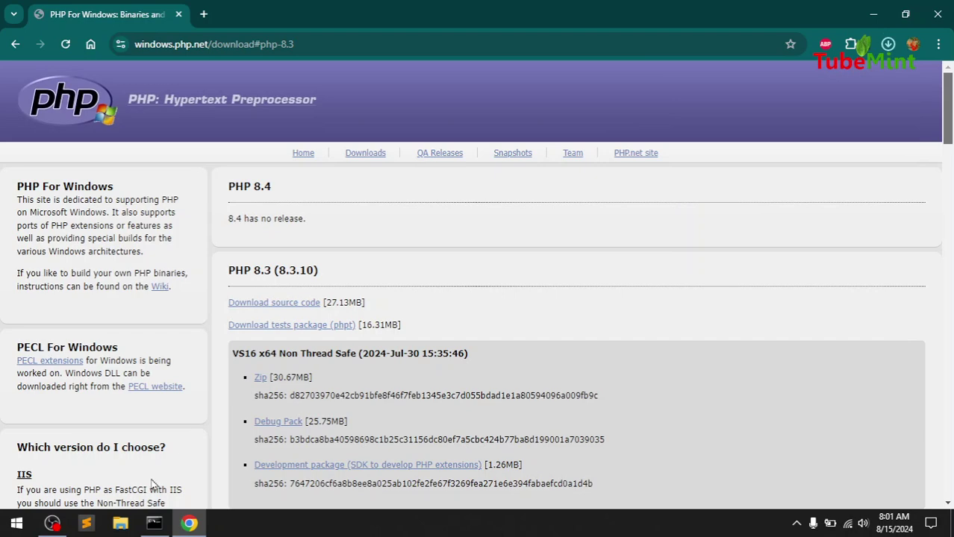
Open the Downloads folder in File Explorer and select the php-8.3.10-Win32-vs16-x64 zip
{"action": "left_click", "coordinate": [121, 524]}
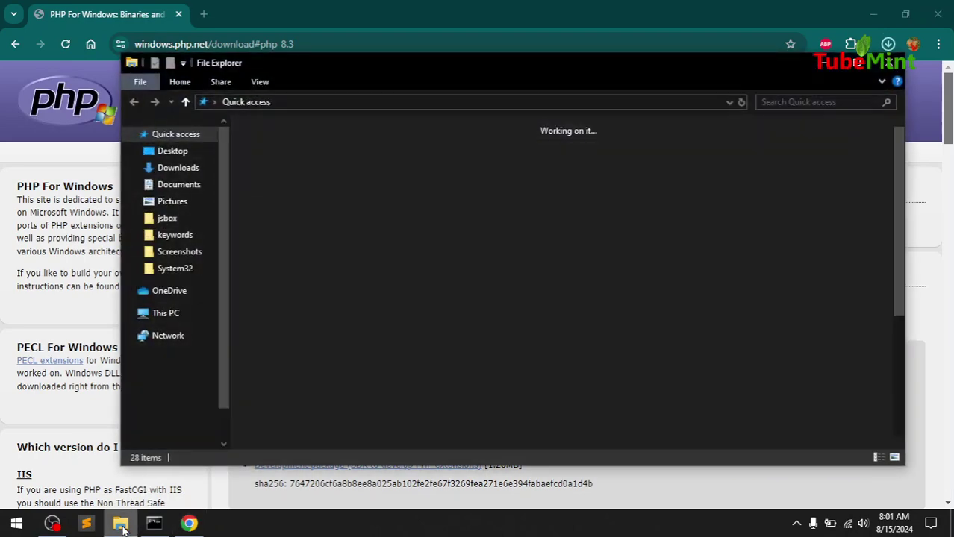
{"action": "left_click", "coordinate": [175, 168]}
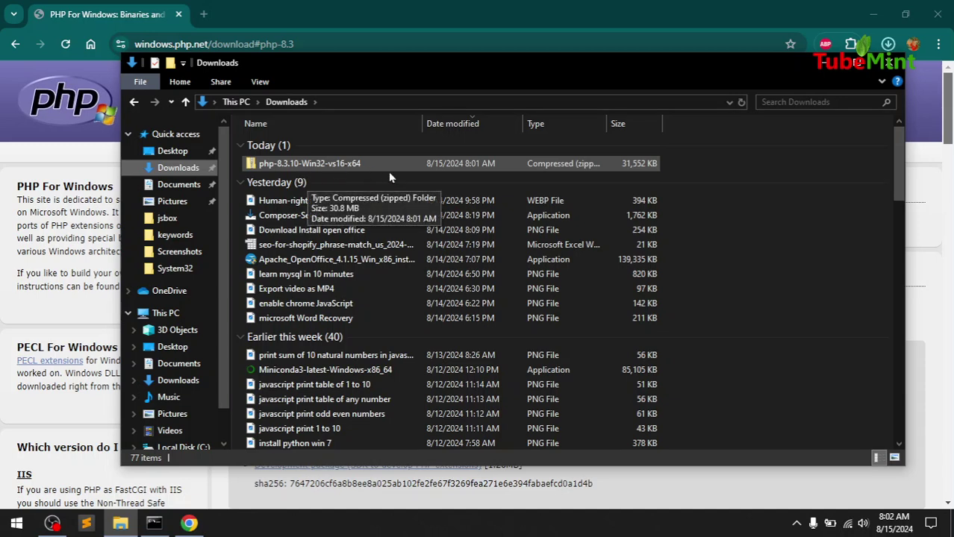
{"action": "left_click", "coordinate": [907, 530]}
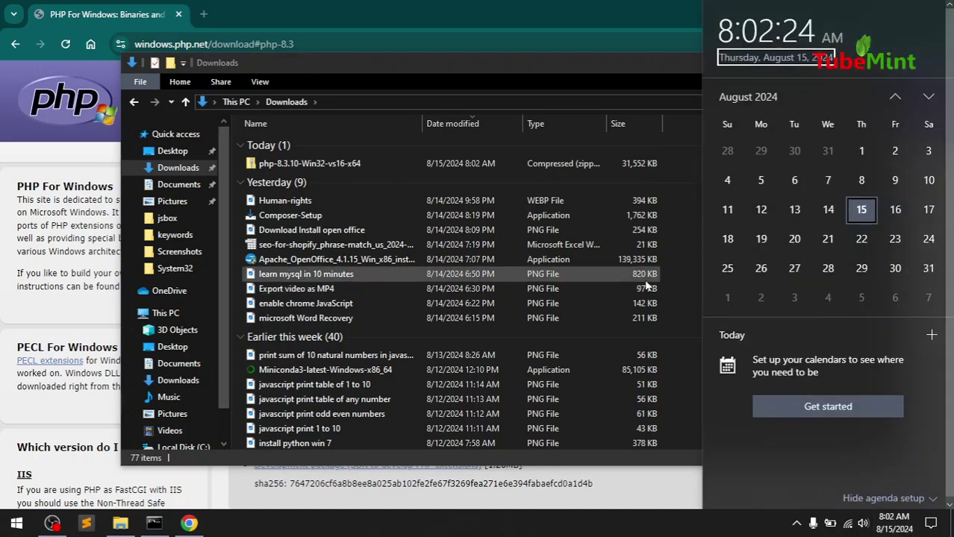
{"action": "left_click", "coordinate": [436, 67]}
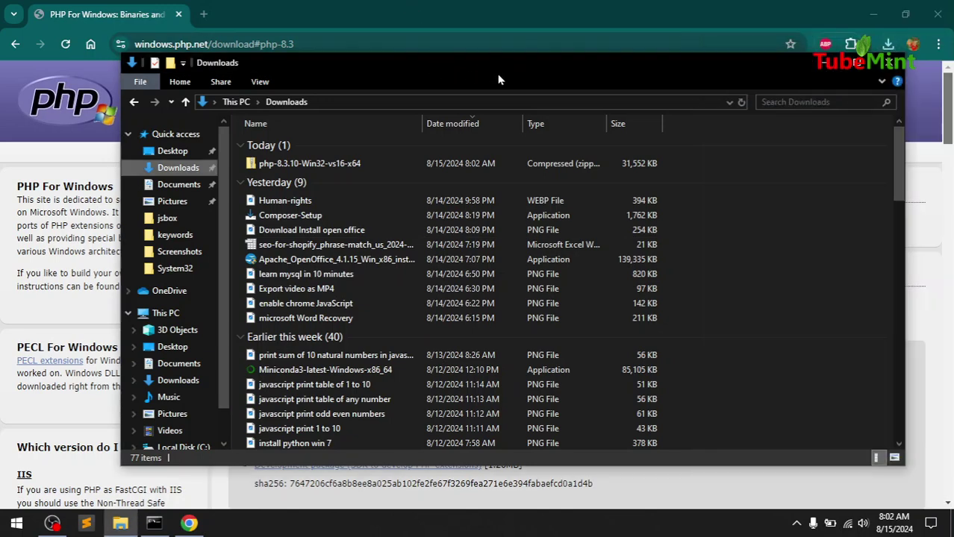
{"action": "left_click", "coordinate": [292, 172]}
Extract All from php-8.3.10-Win32-vs16-x64.zip into its default same-named folder
{"action": "right_click", "coordinate": [292, 171]}
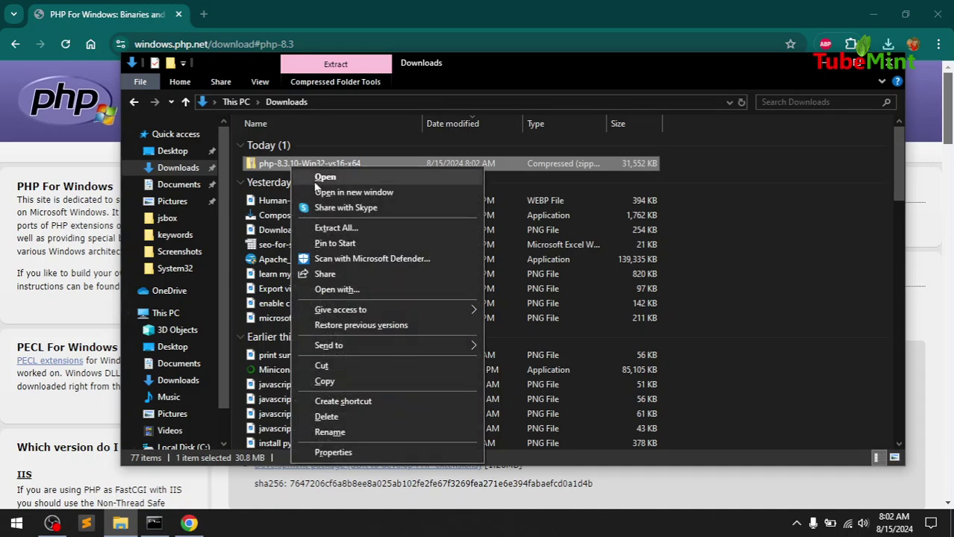
{"action": "left_click", "coordinate": [342, 228]}
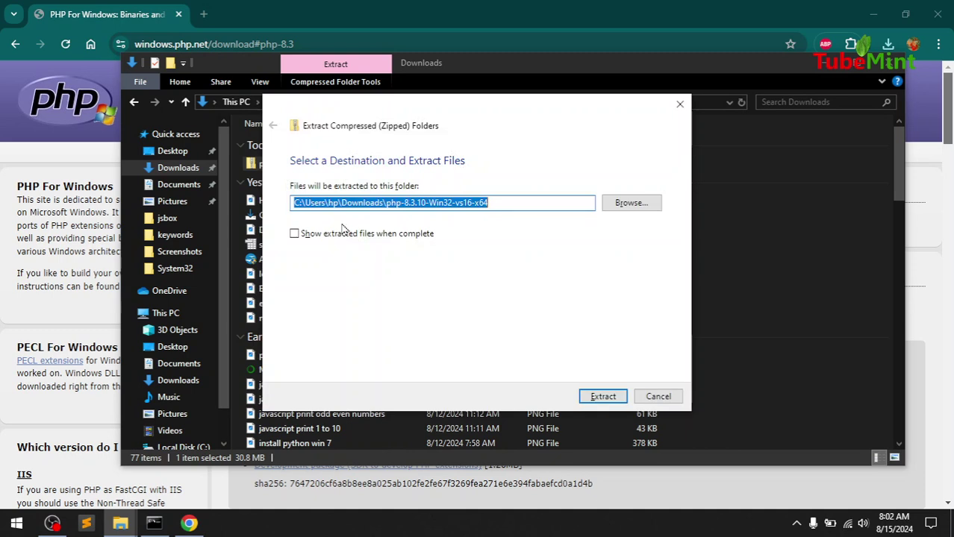
{"action": "left_click", "coordinate": [608, 401]}
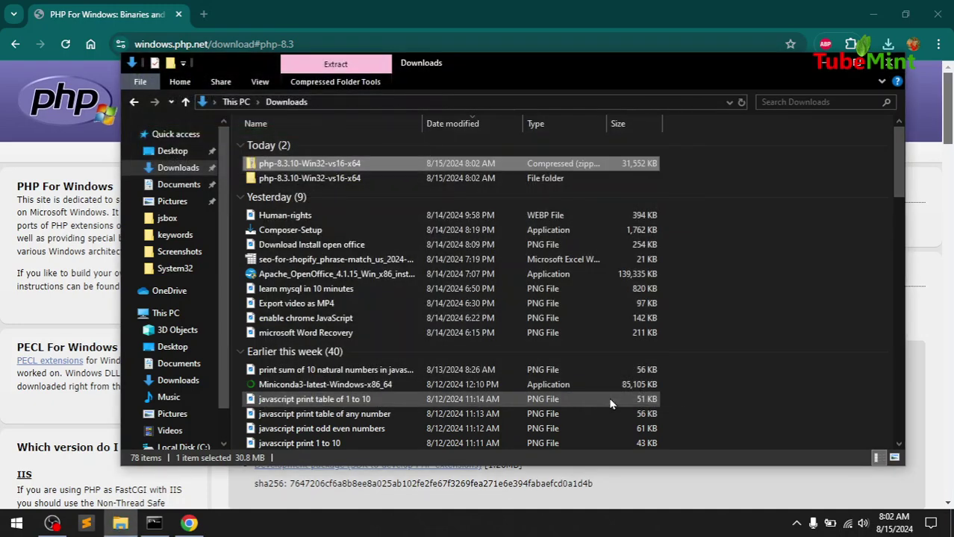
{"action": "left_click", "coordinate": [738, 185]}
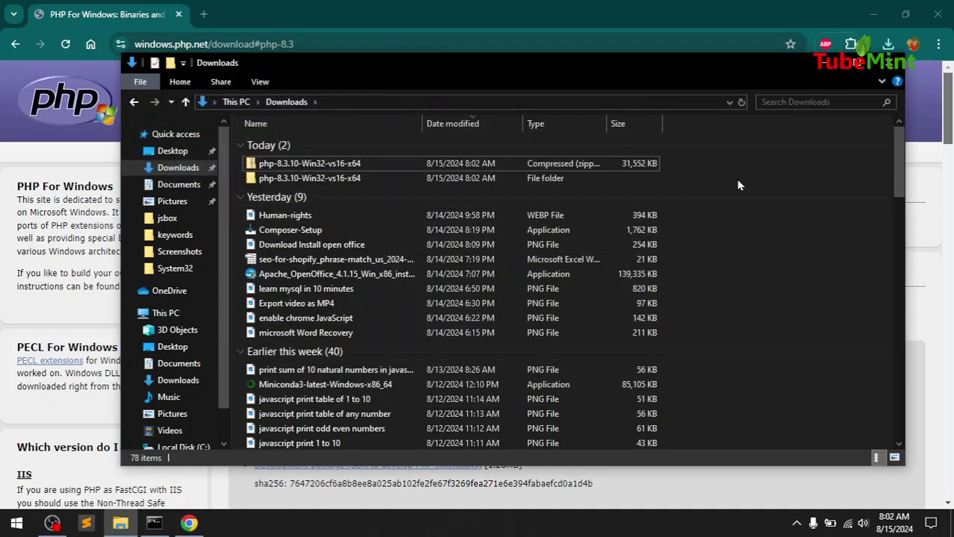
Check the extracted folder's contents, then rename php-8.3.10-Win32-vs16-x64 to php8.3
{"action": "double_click", "coordinate": [384, 182]}
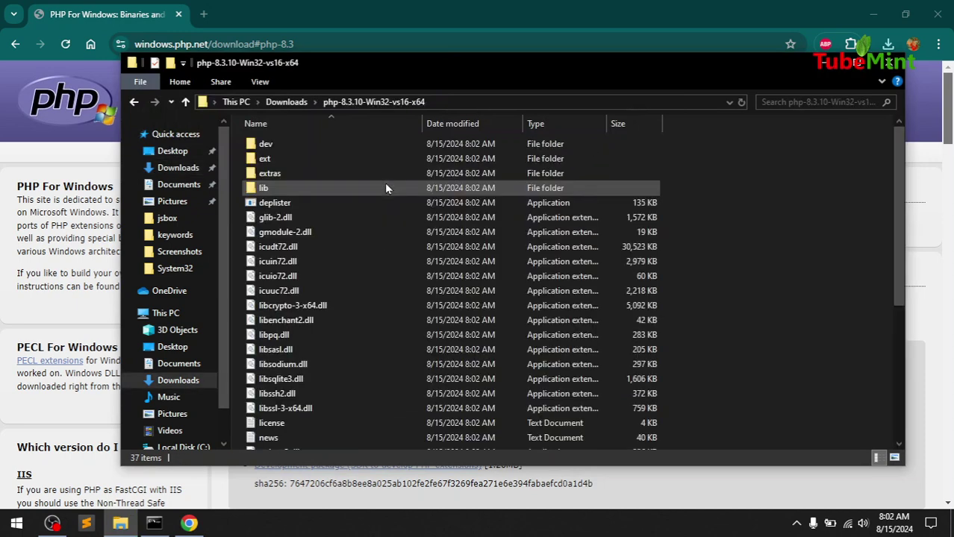
{"action": "left_click", "coordinate": [133, 103]}
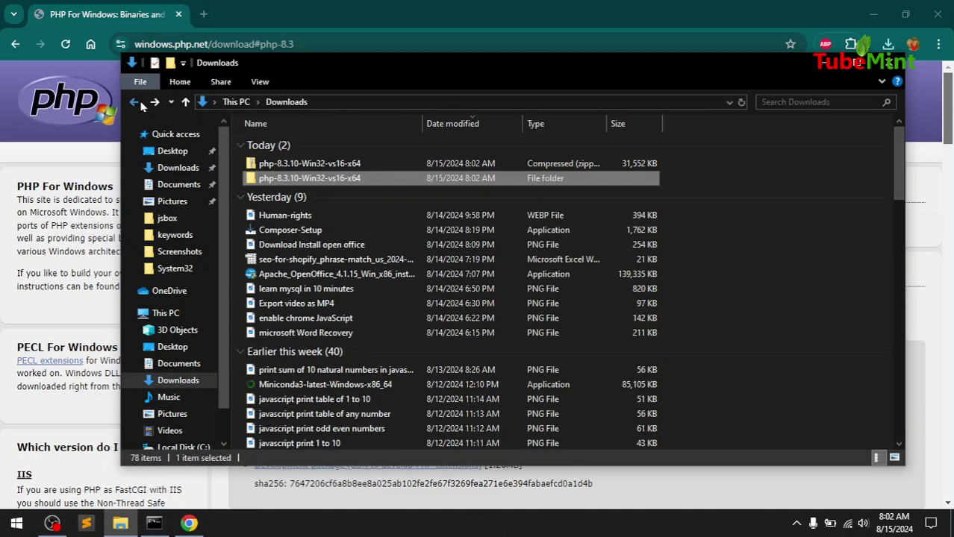
{"action": "left_click", "coordinate": [317, 179]}
{"action": "key", "text": "End"}
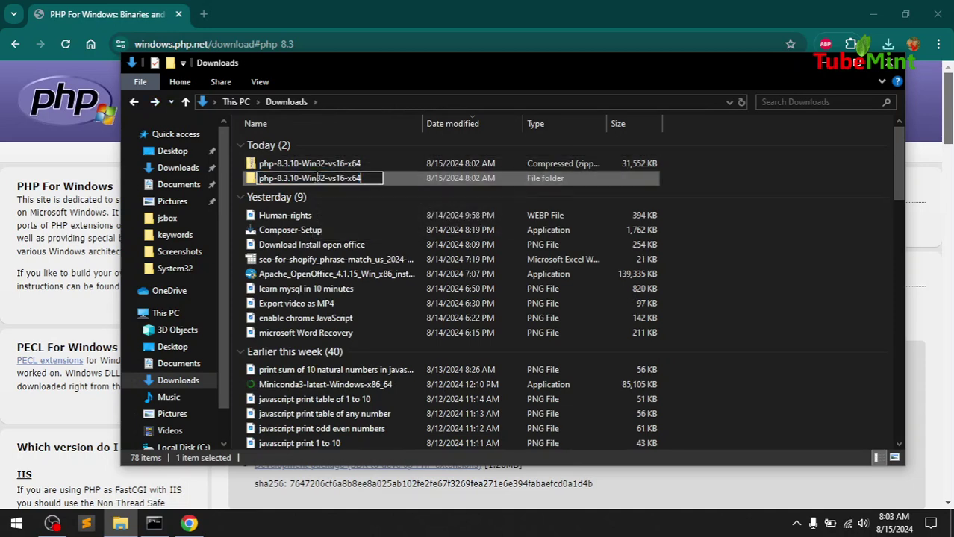
{"action": "key", "text": "BackSpace"}
{"action": "key", "text": "BackSpace"}
{"action": "key", "text": "BackSpace"}
{"action": "key", "text": "BackSpace"}
{"action": "key", "text": "BackSpace"}
{"action": "key", "text": "BackSpace"}
{"action": "key", "text": "BackSpace"}
{"action": "key", "text": "BackSpace"}
{"action": "key", "text": "BackSpace"}
{"action": "key", "text": "BackSpace"}
{"action": "key", "text": "BackSpace"}
{"action": "key", "text": "BackSpace"}
{"action": "key", "text": "BackSpace"}
{"action": "key", "text": "BackSpace"}
{"action": "key", "text": "BackSpace"}
{"action": "key", "text": "BackSpace"}
{"action": "key", "text": "BackSpace"}
{"action": "key", "text": "BackSpace"}
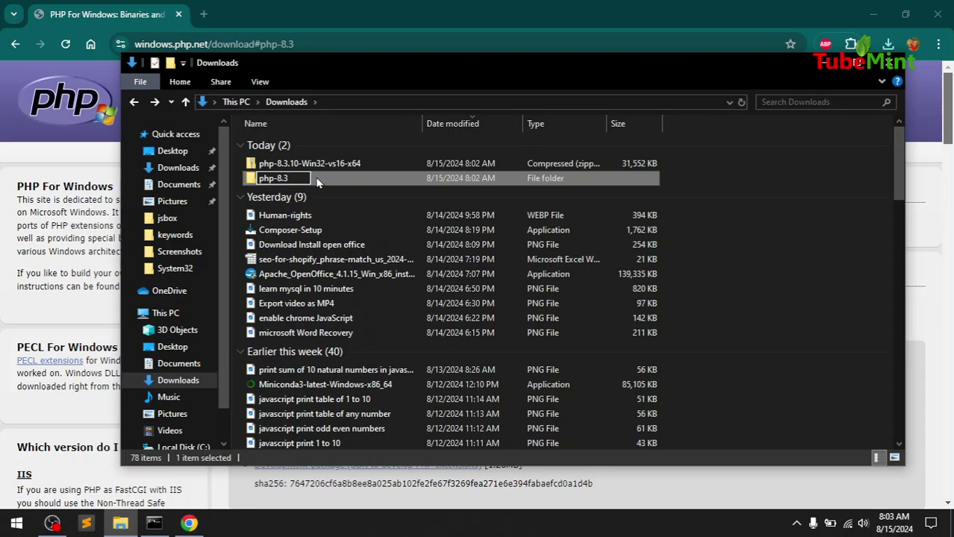
{"action": "key", "text": "Left"}
{"action": "key", "text": "Left"}
{"action": "key", "text": "Left"}
{"action": "key", "text": "BackSpace"}
{"action": "key", "text": "Return"}
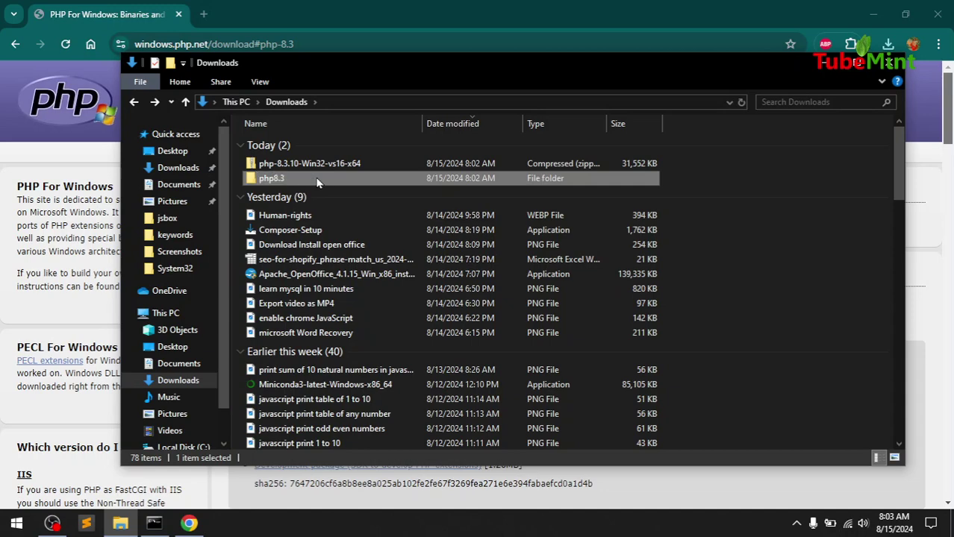
Cut the php8.3 folder from Downloads and paste it into the root of Local Disk (C:)
{"action": "right_click", "coordinate": [316, 183]}
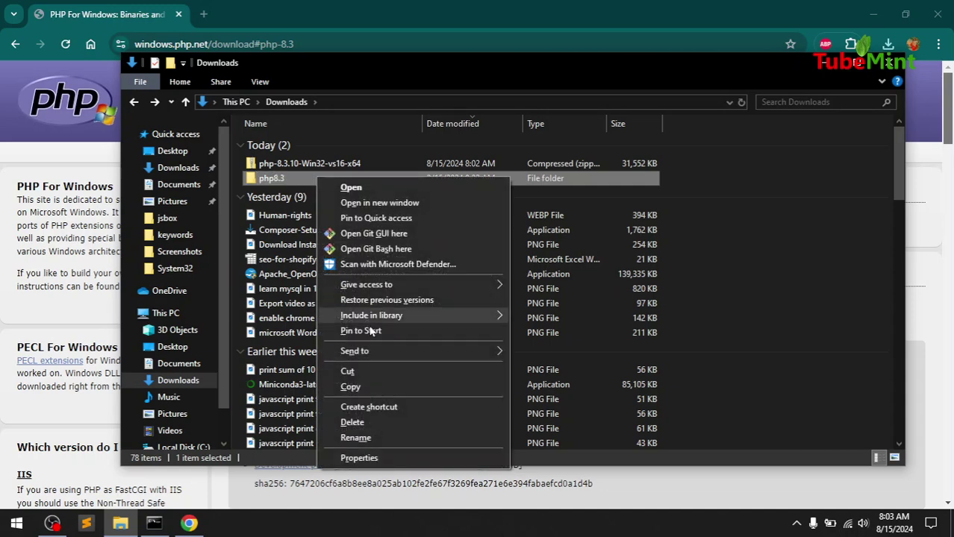
{"action": "left_click", "coordinate": [359, 374]}
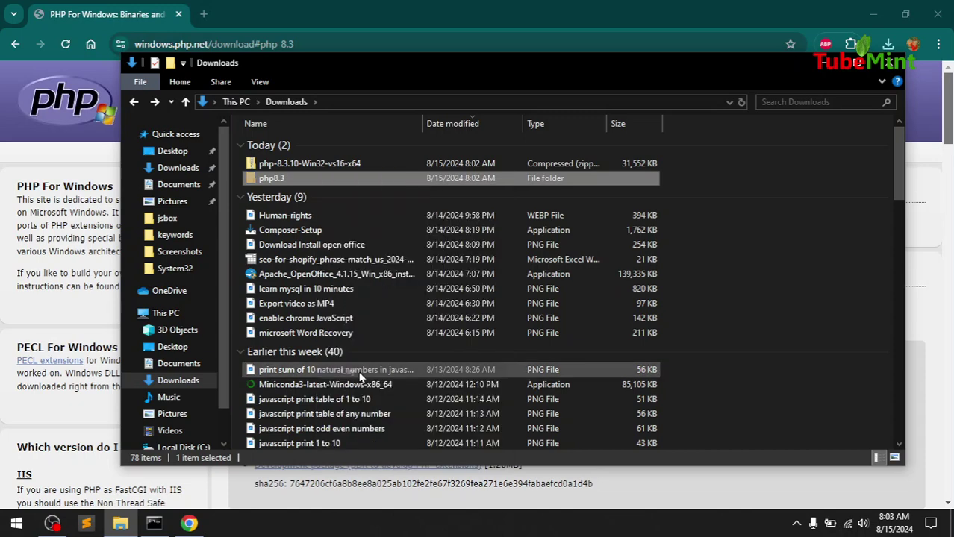
{"action": "left_click", "coordinate": [162, 313]}
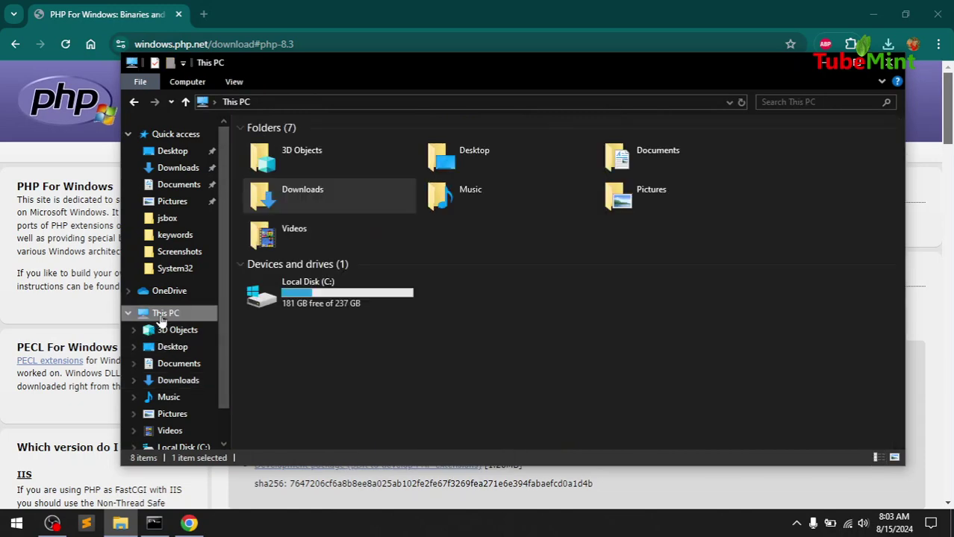
{"action": "double_click", "coordinate": [331, 306]}
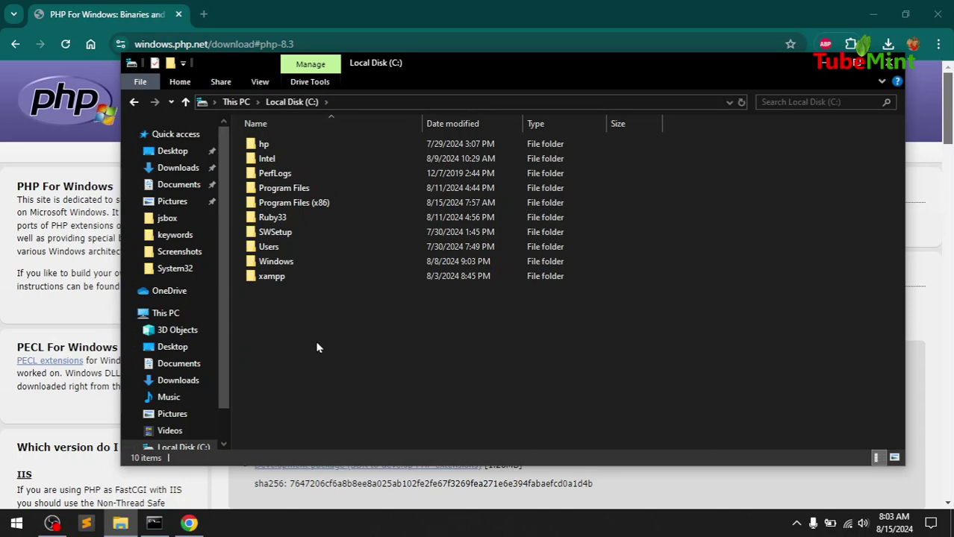
{"action": "key", "text": "ctrl+v"}
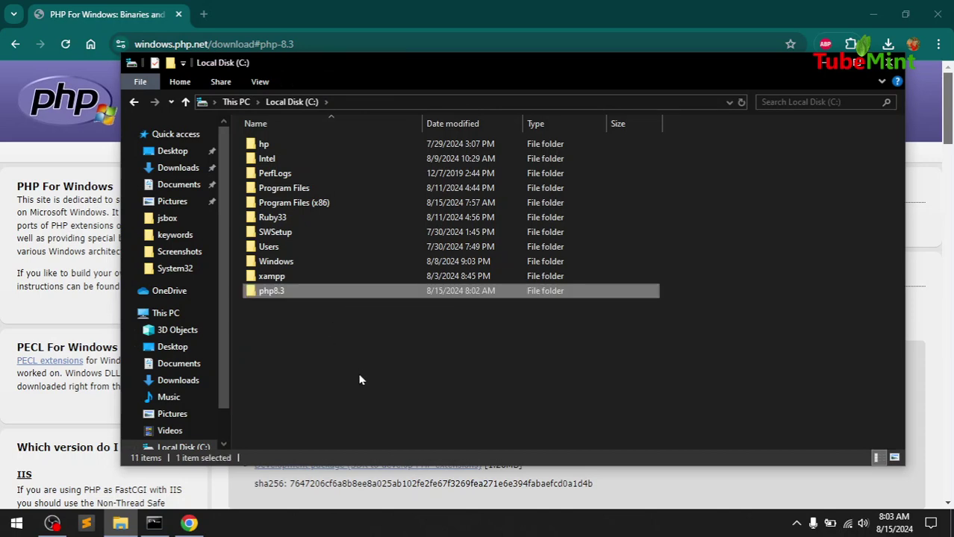
Open C:\php8.3, copy its full path from the address bar, and search Windows for 'var'
{"action": "double_click", "coordinate": [329, 291]}
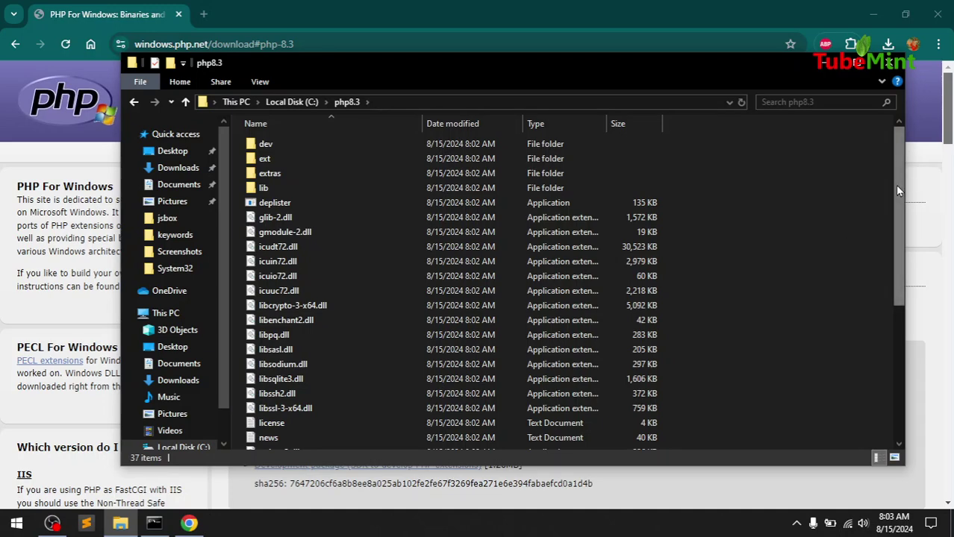
{"action": "left_click_drag", "start_coordinate": [898, 190], "coordinate": [929, 381]}
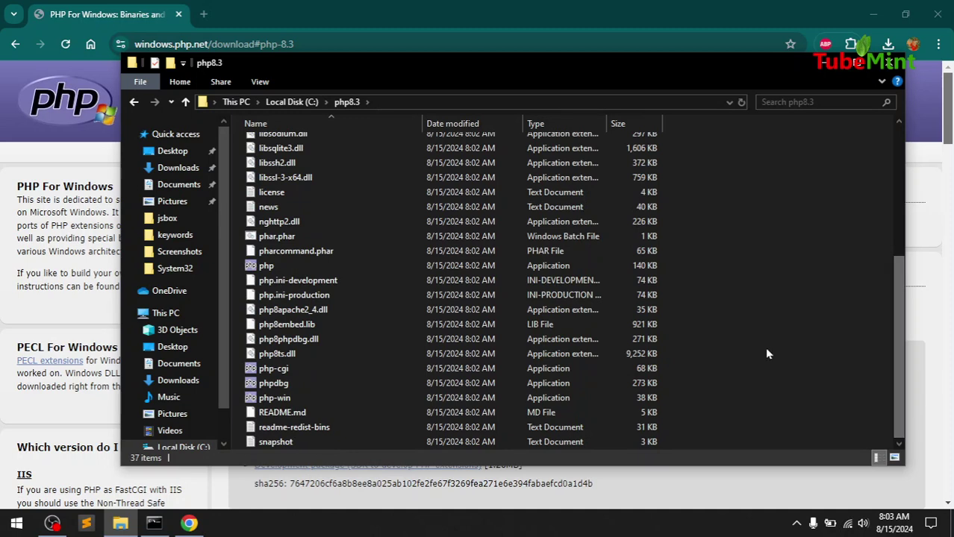
{"action": "left_click", "coordinate": [291, 266]}
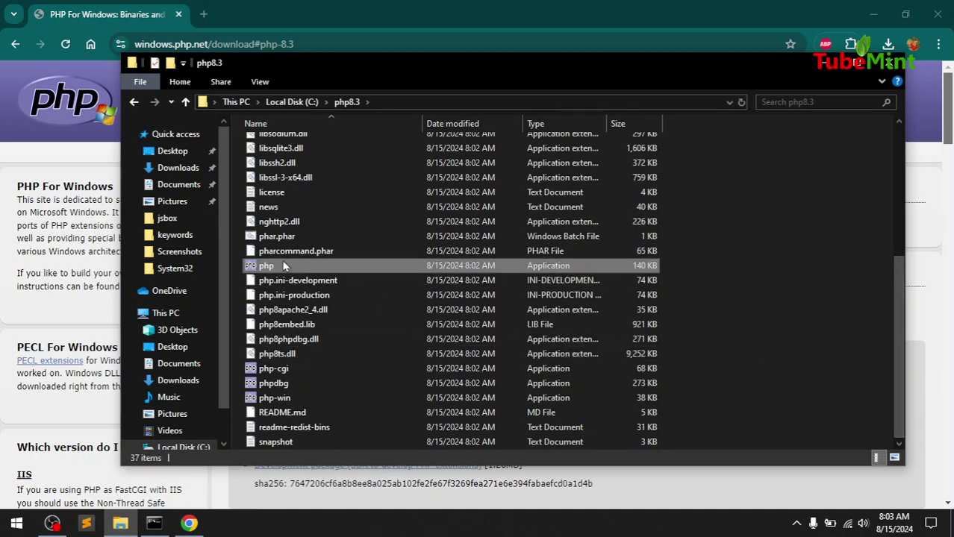
{"action": "left_click", "coordinate": [418, 100]}
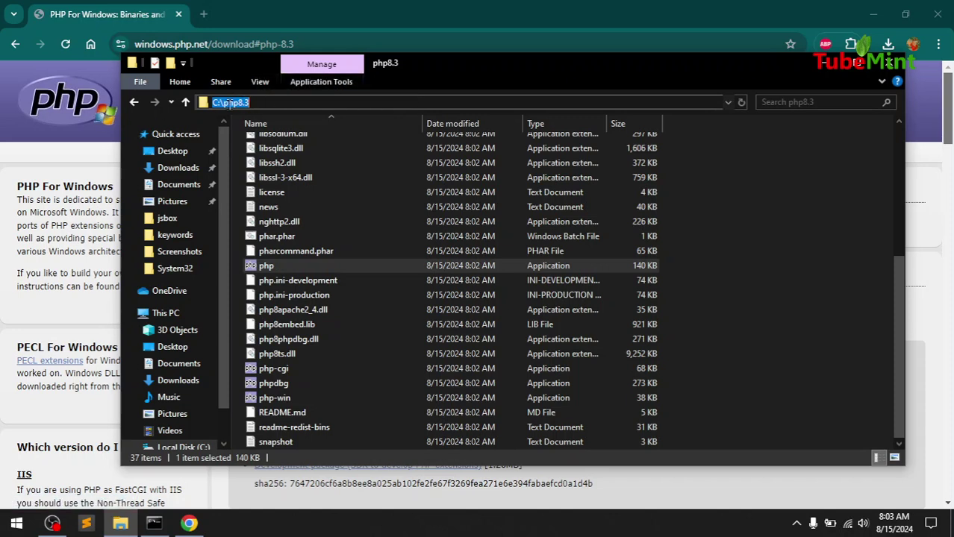
{"action": "right_click", "coordinate": [230, 103]}
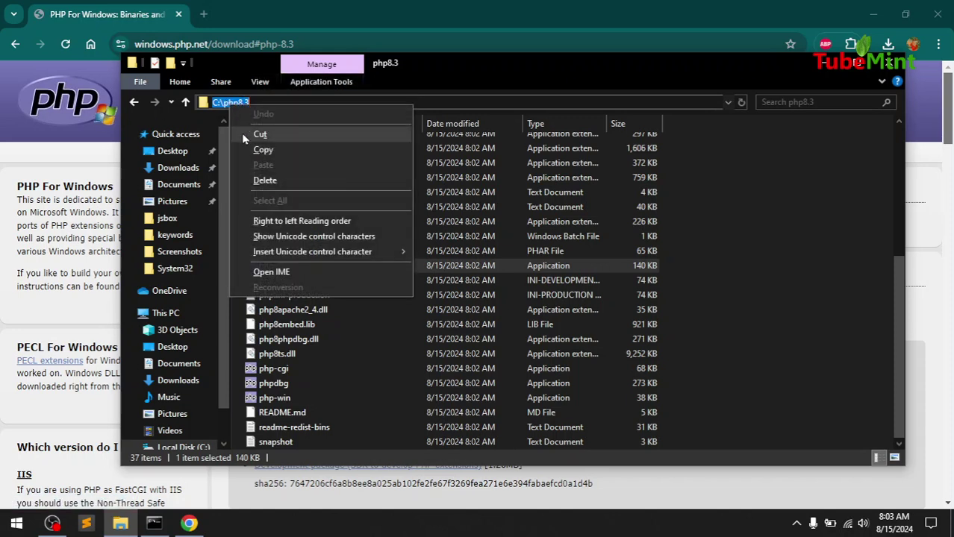
{"action": "left_click", "coordinate": [261, 151]}
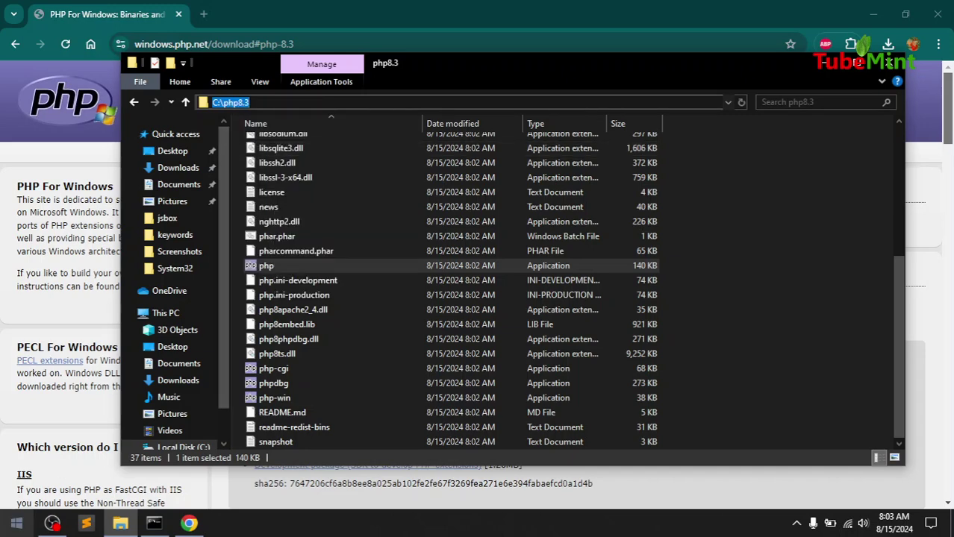
{"action": "left_click", "coordinate": [11, 527]}
{"action": "type", "text": "var"}
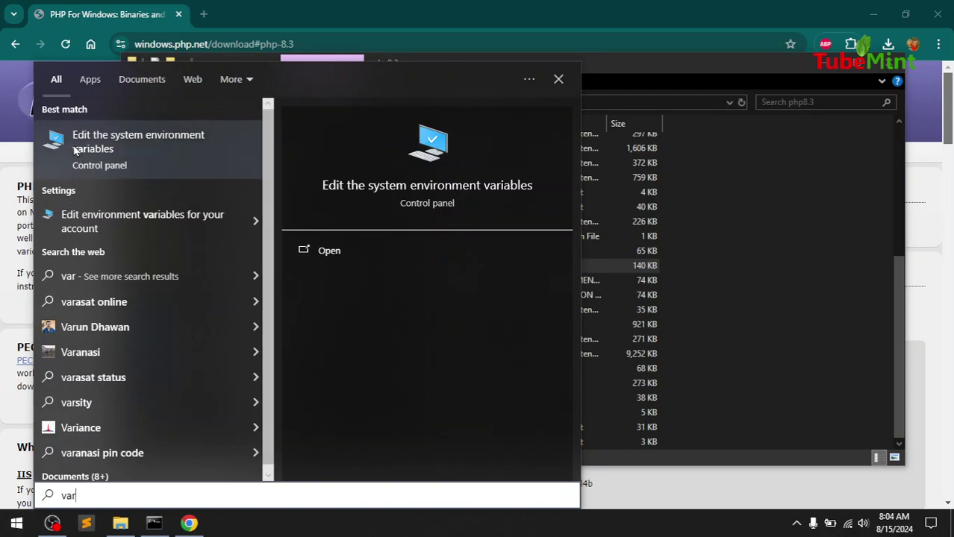
In Environment Variables, edit the system Path and add a new C:\php8.3\ entry
{"action": "left_click", "coordinate": [123, 147]}
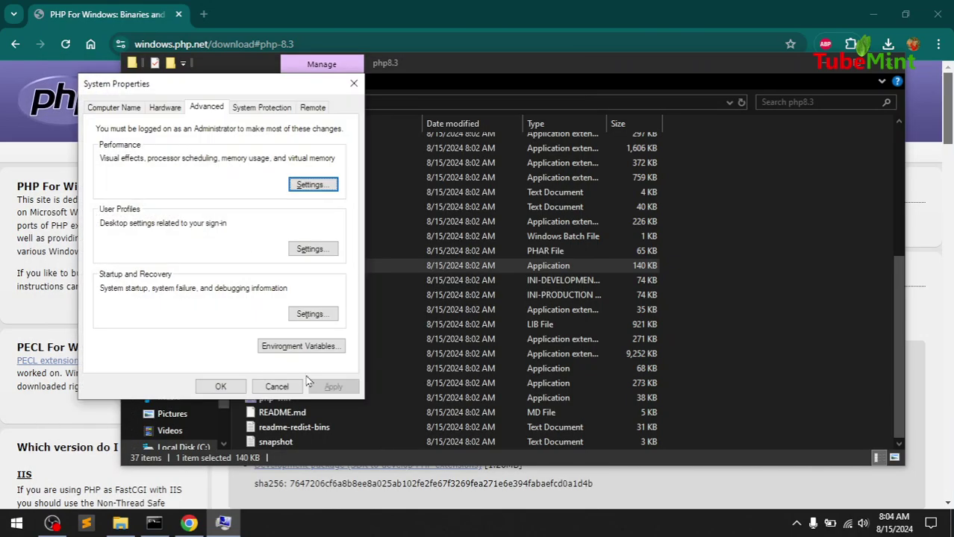
{"action": "left_click", "coordinate": [312, 345]}
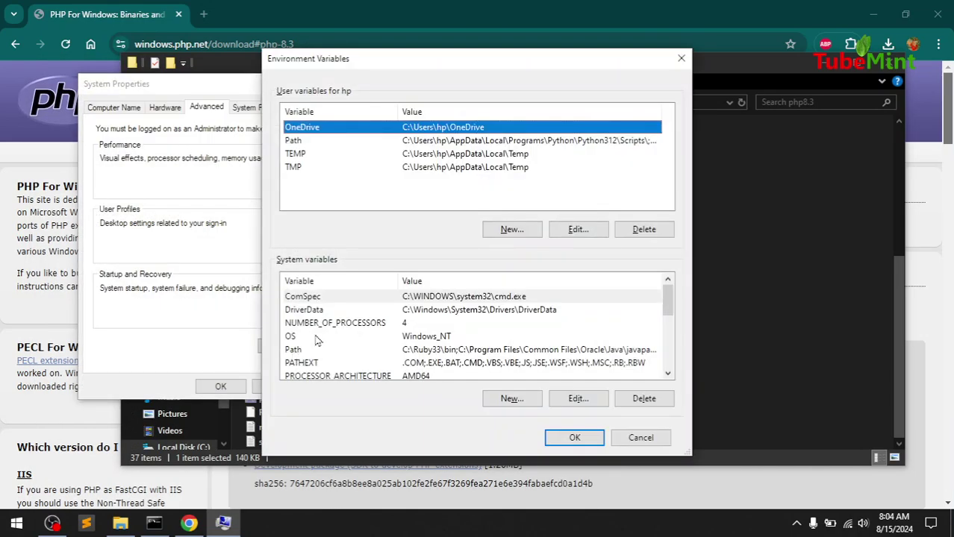
{"action": "left_click", "coordinate": [298, 351]}
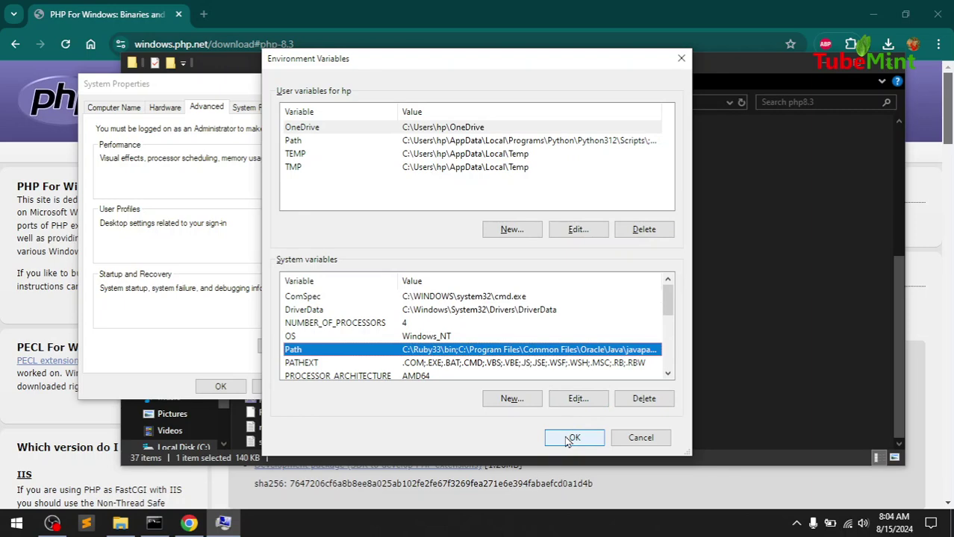
{"action": "left_click", "coordinate": [573, 399]}
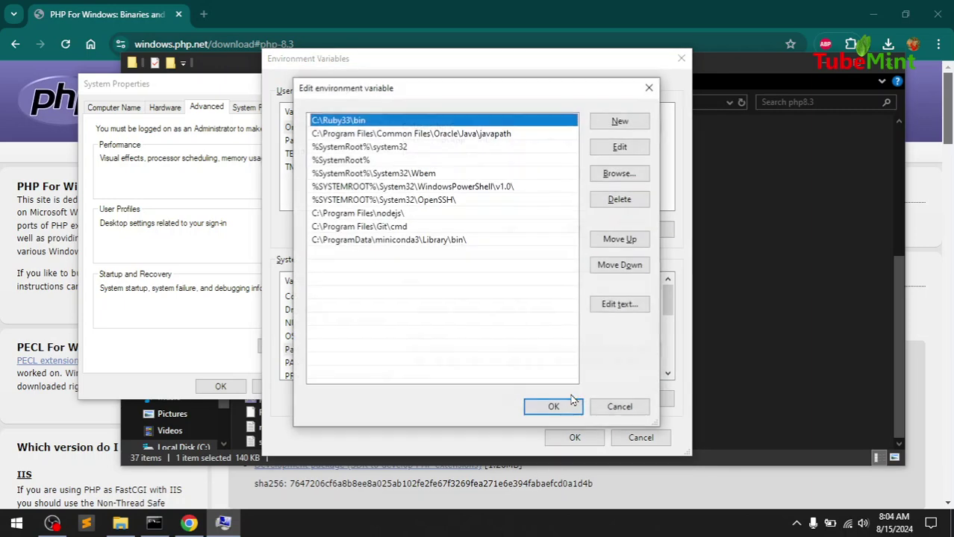
{"action": "left_click", "coordinate": [607, 121]}
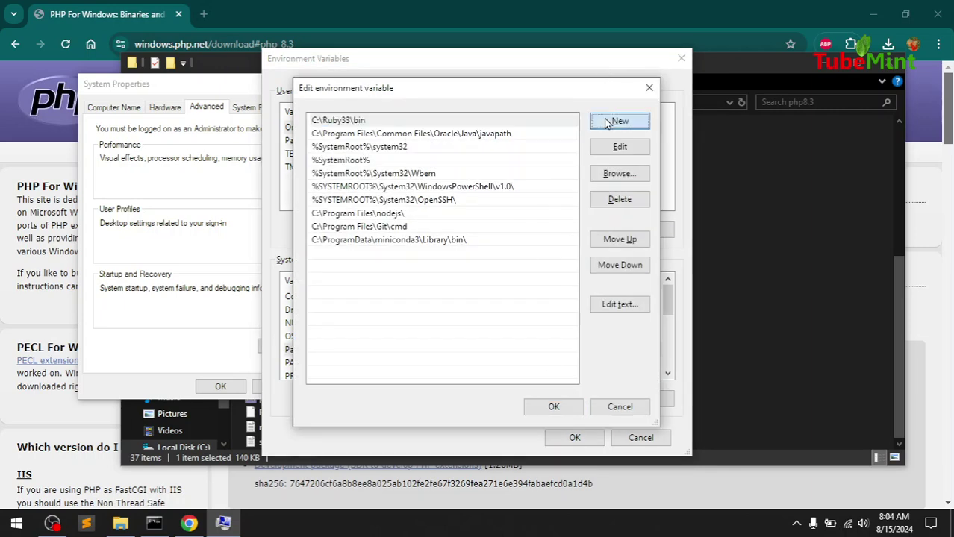
{"action": "key", "text": "ctrl+v"}
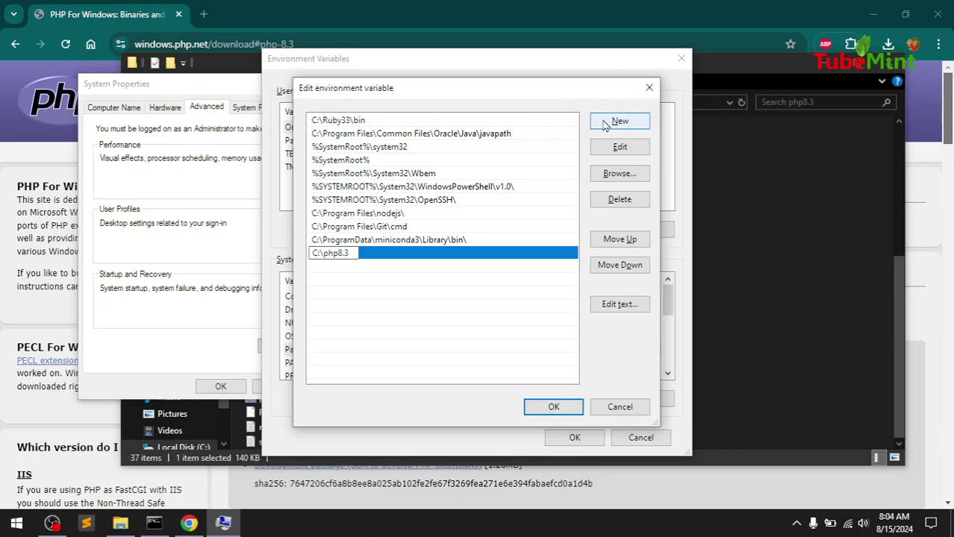
{"action": "type", "text": "\\"}
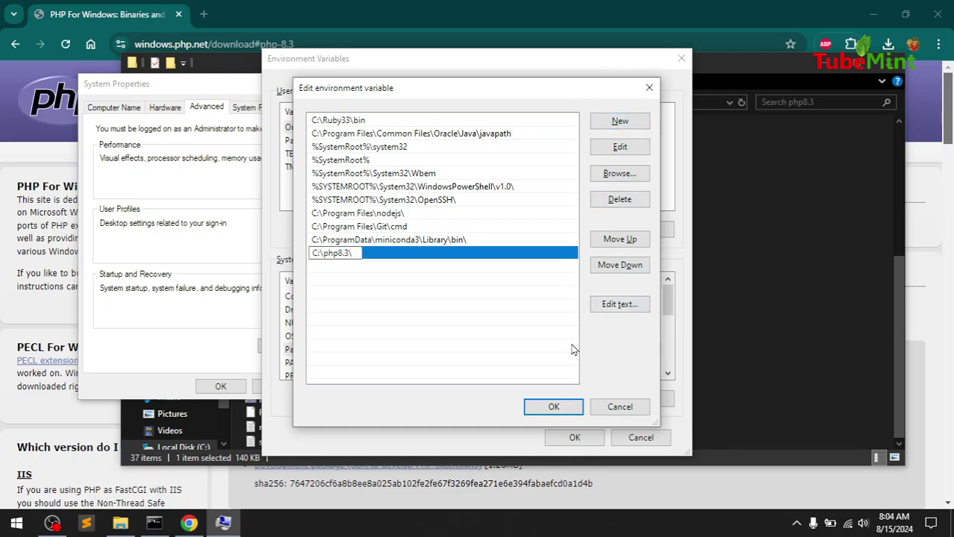
{"action": "left_click", "coordinate": [552, 408]}
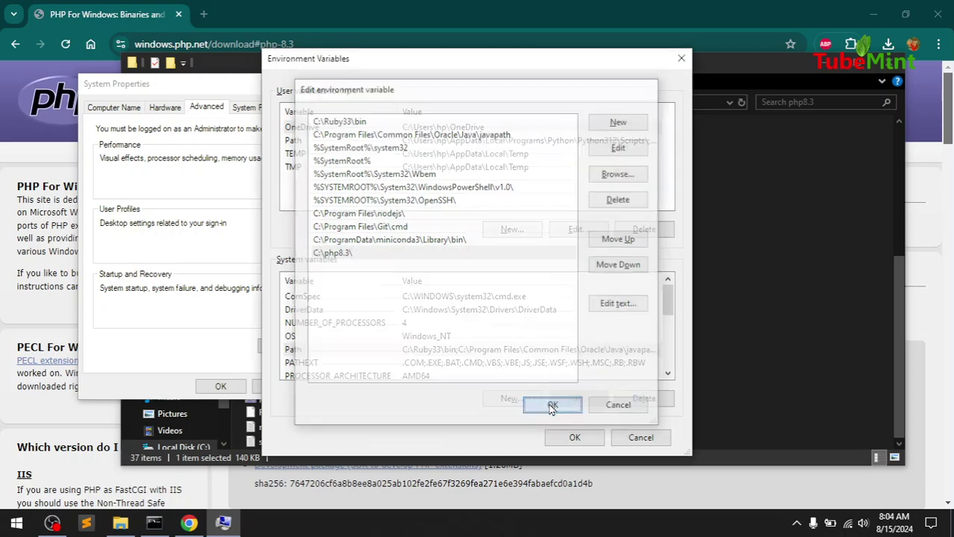
Close the Environment Variables and System Properties dialogs and the old Command Prompt
{"action": "left_click", "coordinate": [574, 438]}
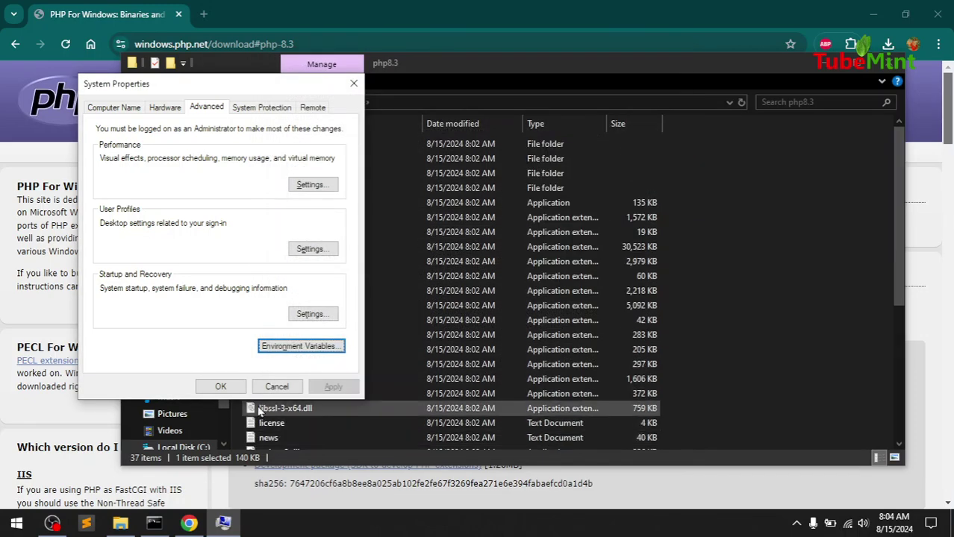
{"action": "left_click", "coordinate": [220, 387]}
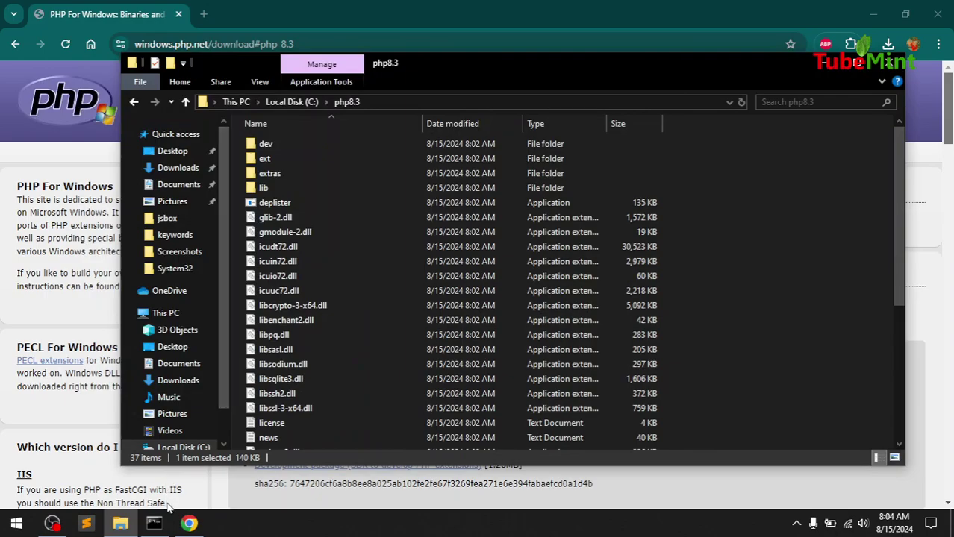
{"action": "left_click", "coordinate": [153, 523]}
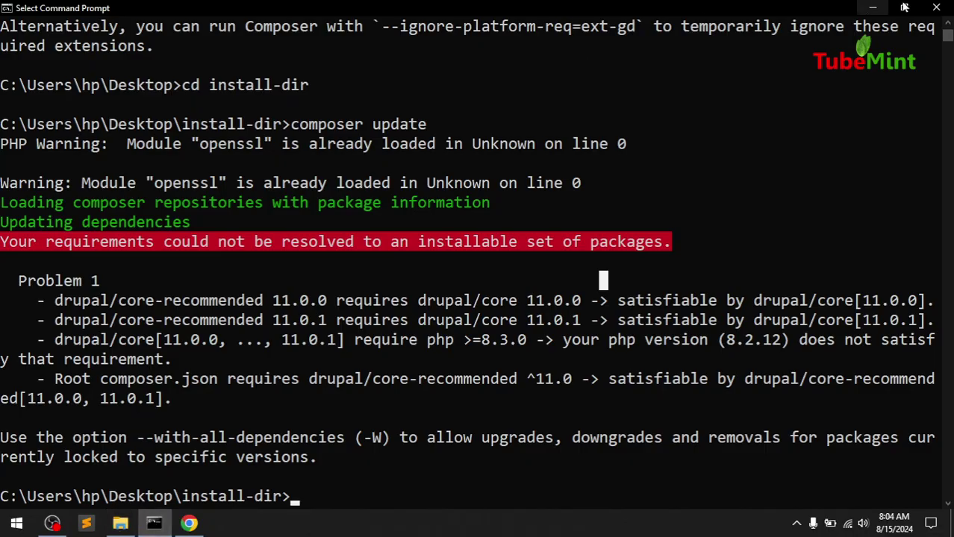
{"action": "left_click", "coordinate": [935, 7]}
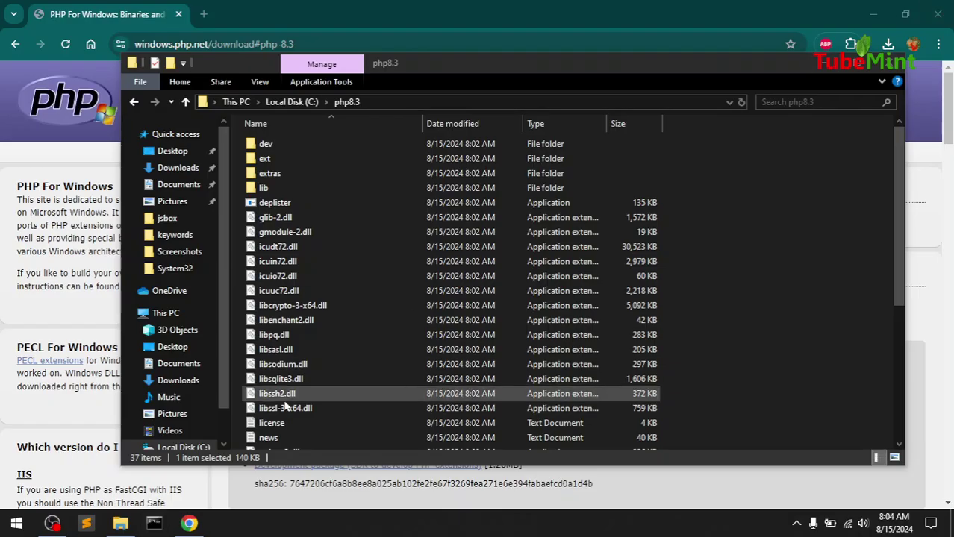
Run php --version in a new Command Prompt, confirming PHP 8.3.10 (cli)
{"action": "left_click", "coordinate": [153, 525]}
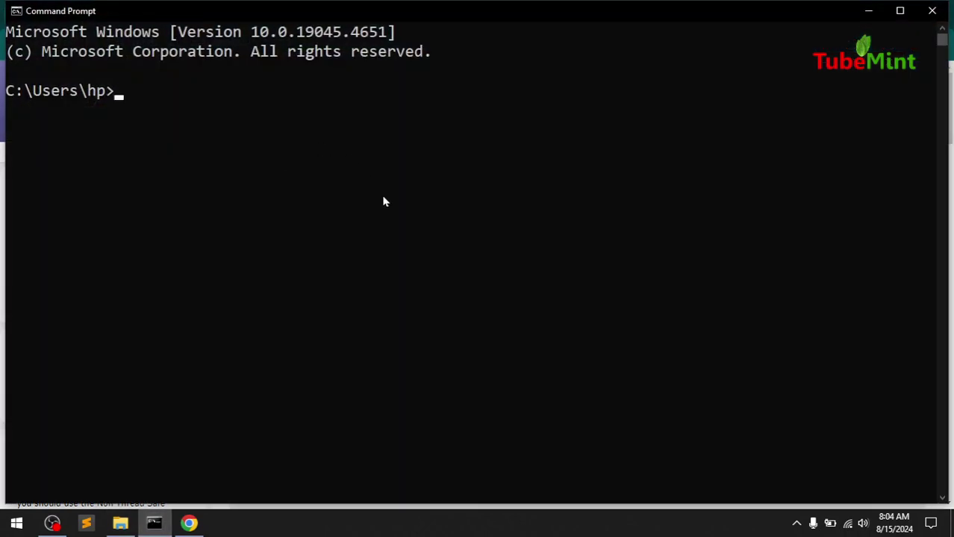
{"action": "type", "text": "php --version"}
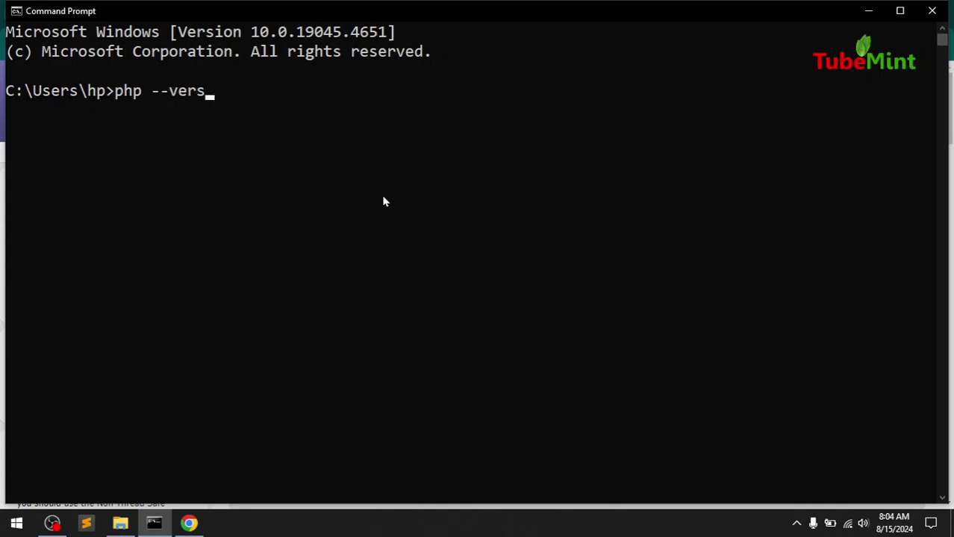
{"action": "key", "text": "Return"}
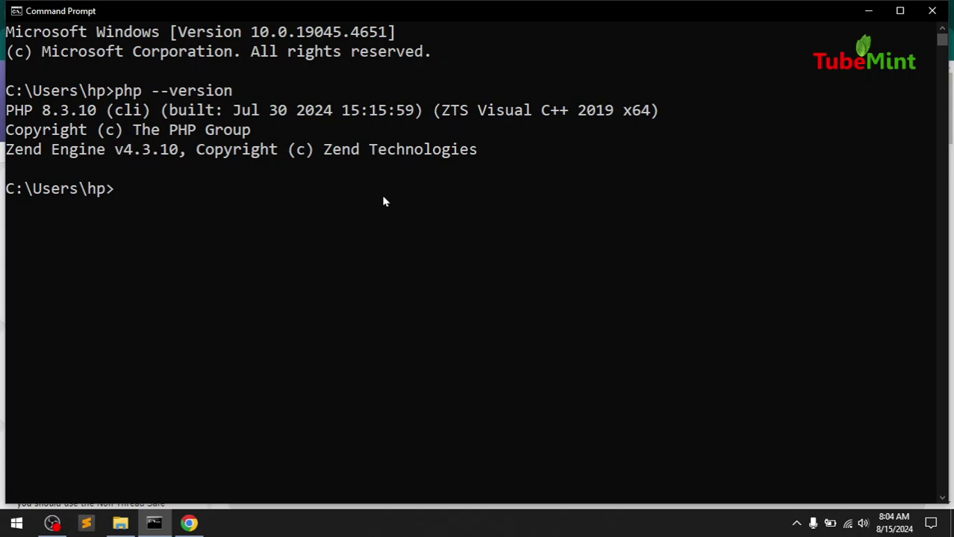